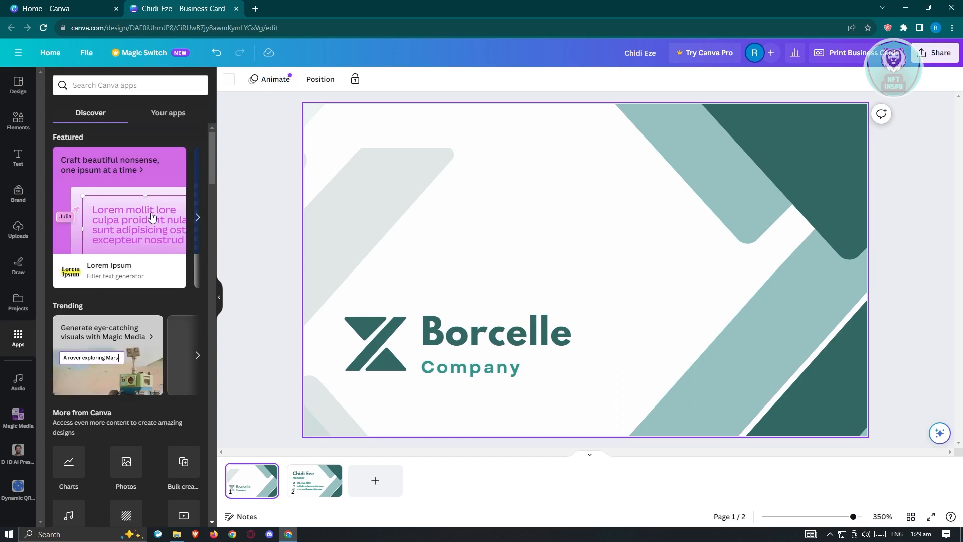
- Search the Canva apps for "dynamic qr" and open the Dynamic QR Codes app
click(152, 83)
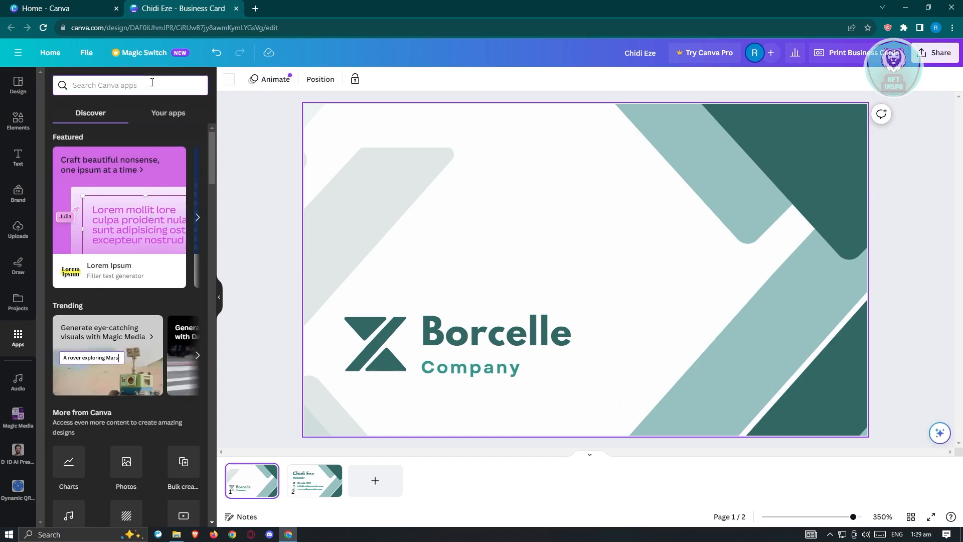
text(dynamic)
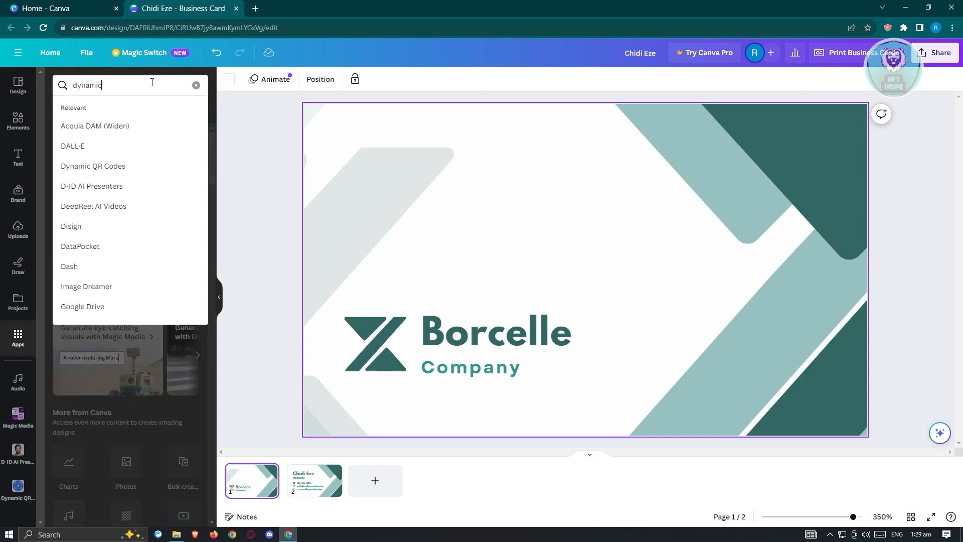
text( qr)
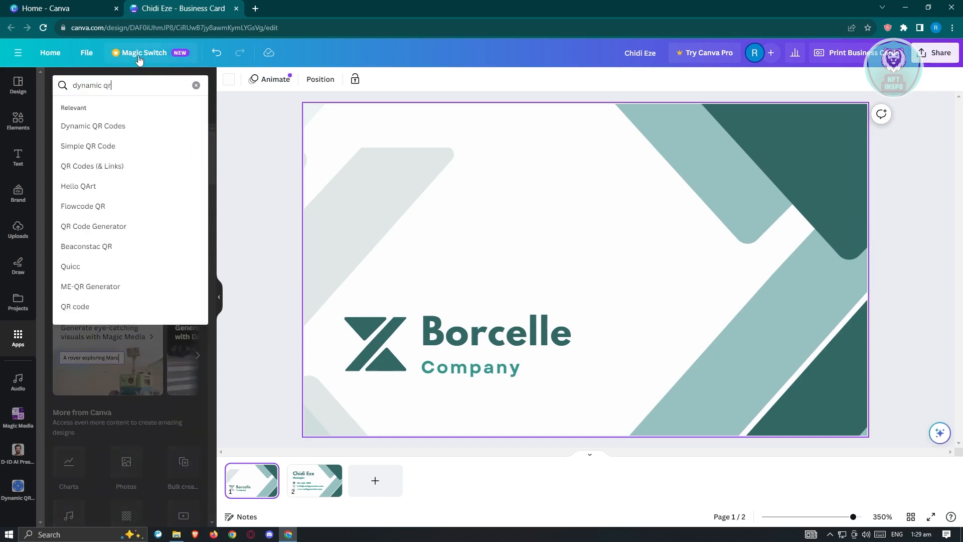
click(107, 129)
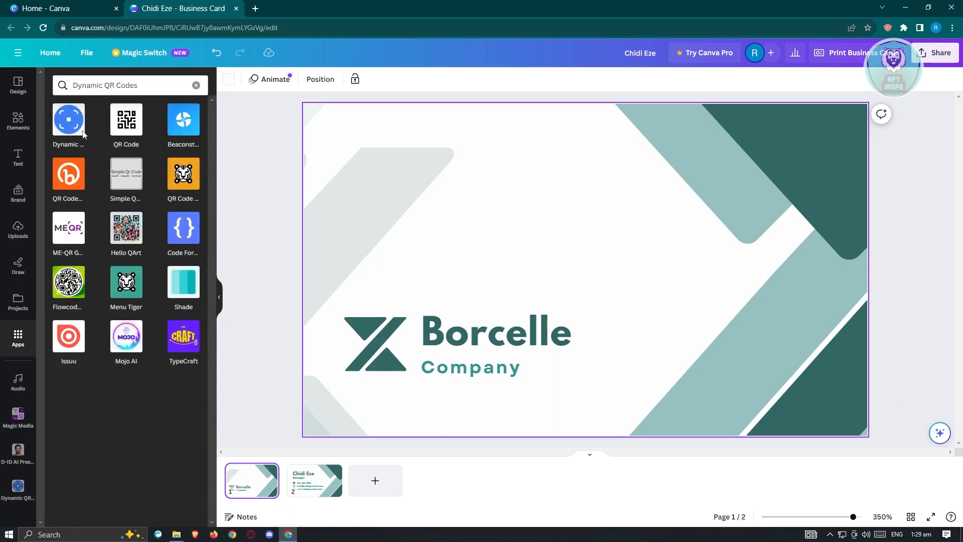
click(65, 125)
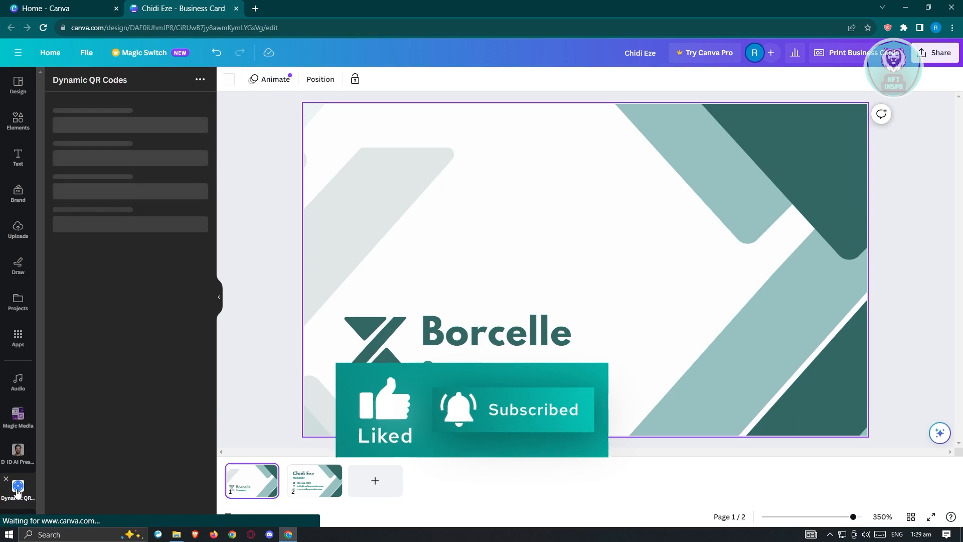
click(18, 453)
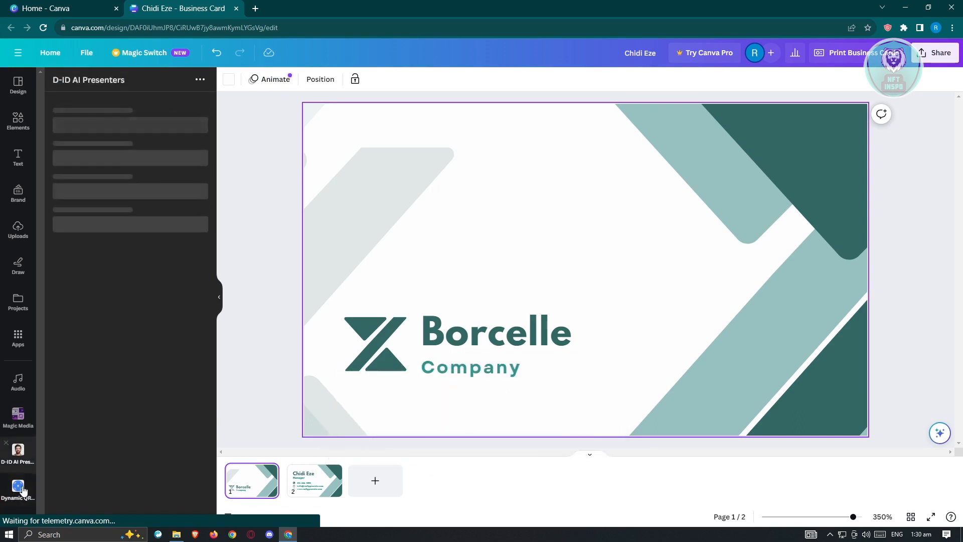
click(18, 489)
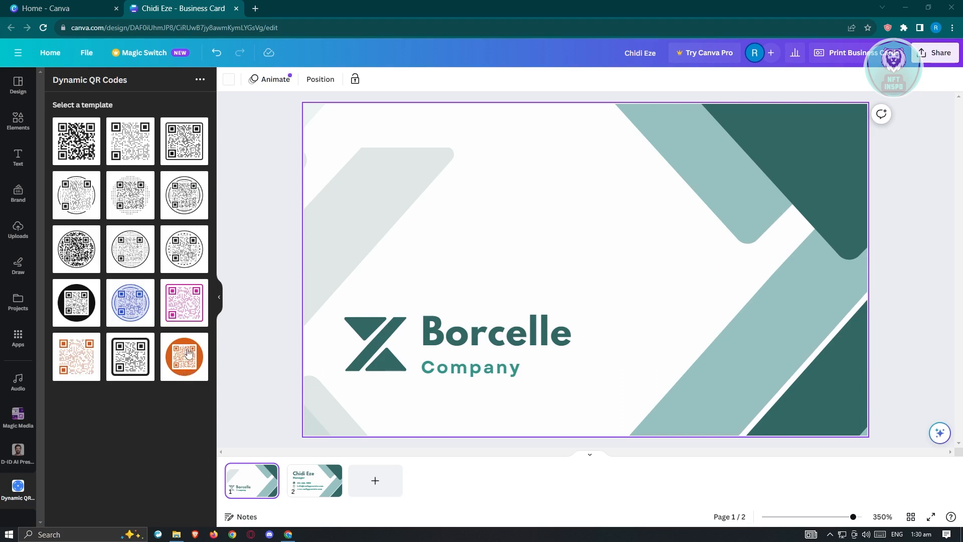
- Choose the orange circular QR code template and set its QR code color to teal #006b76
click(189, 370)
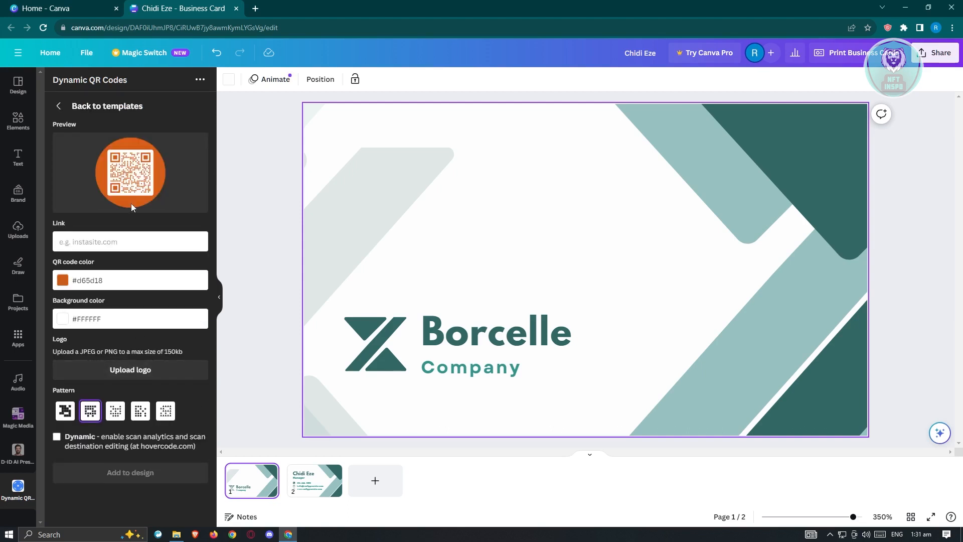
click(62, 280)
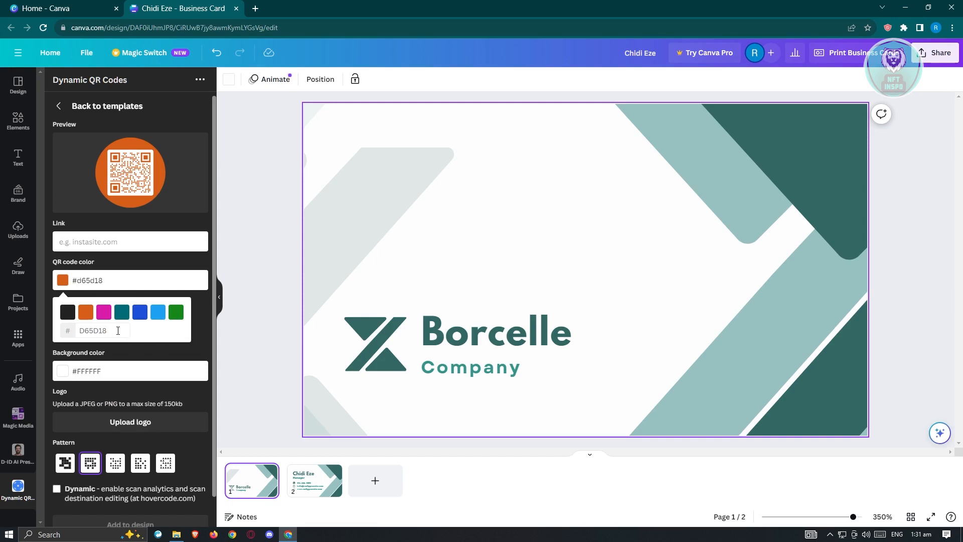
drag(118, 330, 80, 331)
click(83, 317)
click(124, 316)
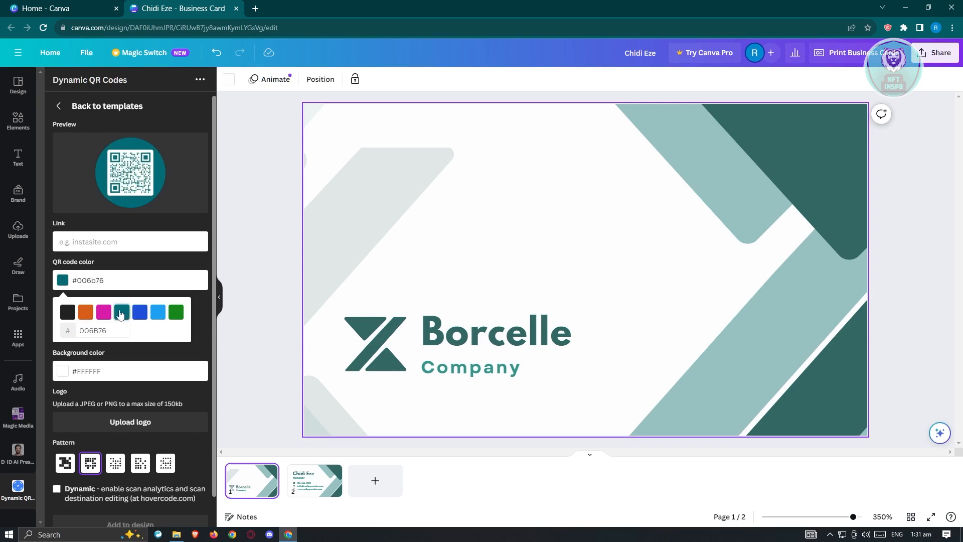
click(173, 349)
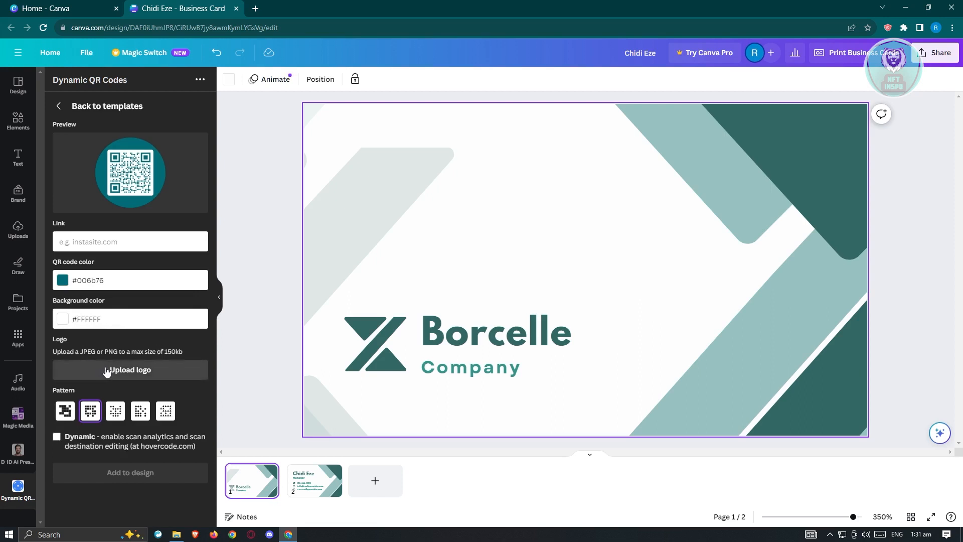
click(171, 372)
click(454, 149)
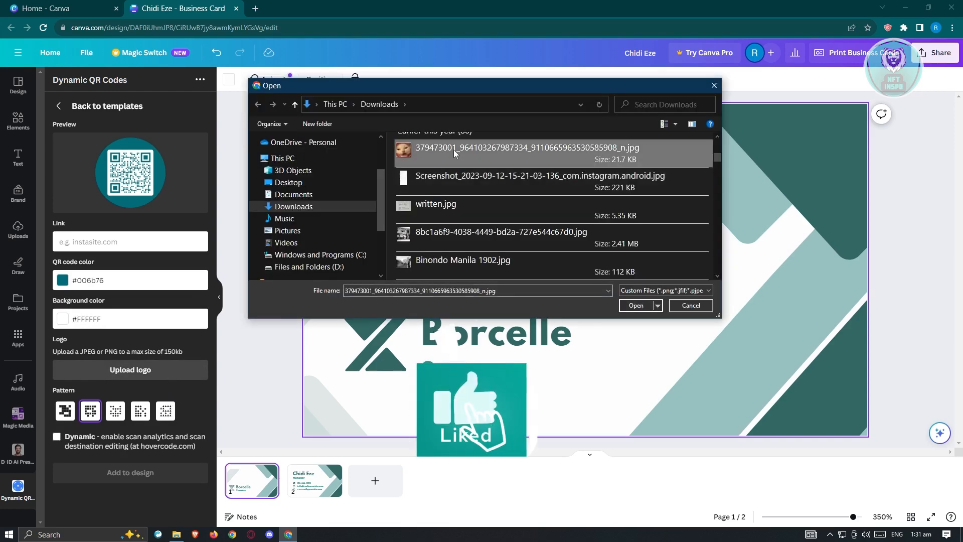
click(638, 304)
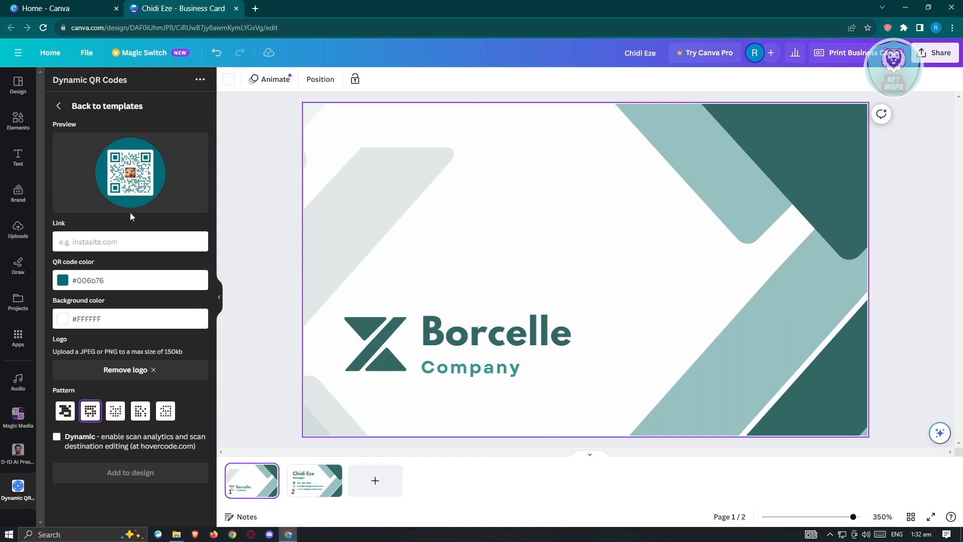
- Try the first and third patterns on the QR code and return to the second pattern
click(66, 414)
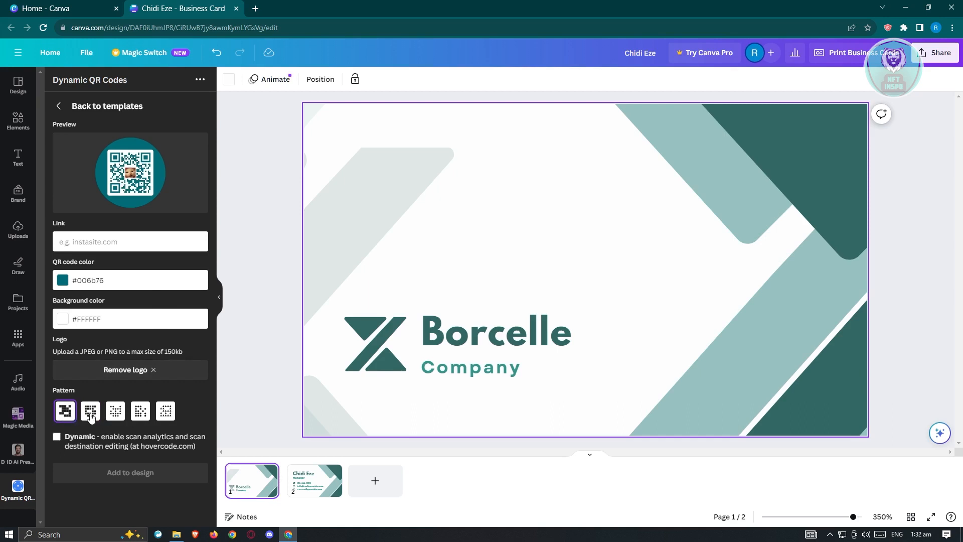
click(91, 417)
click(117, 414)
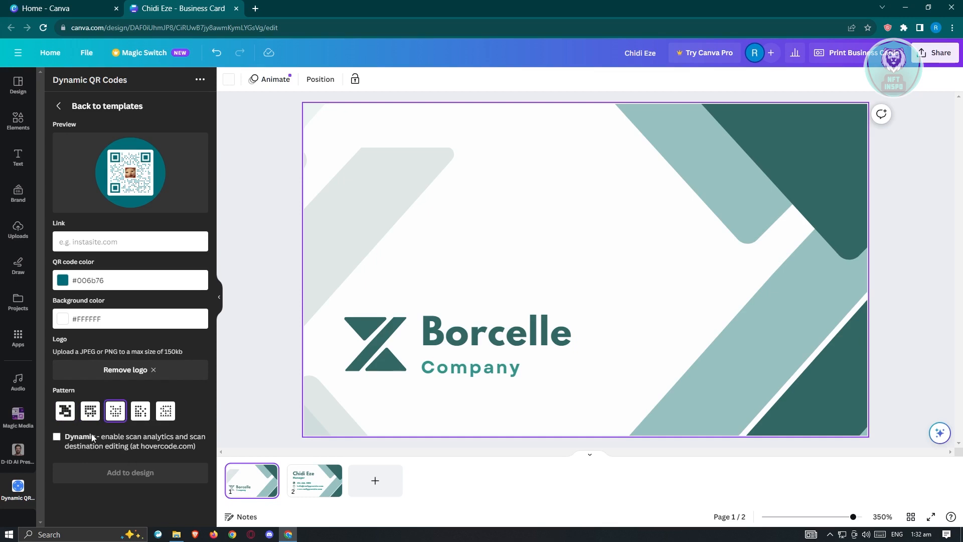
click(92, 413)
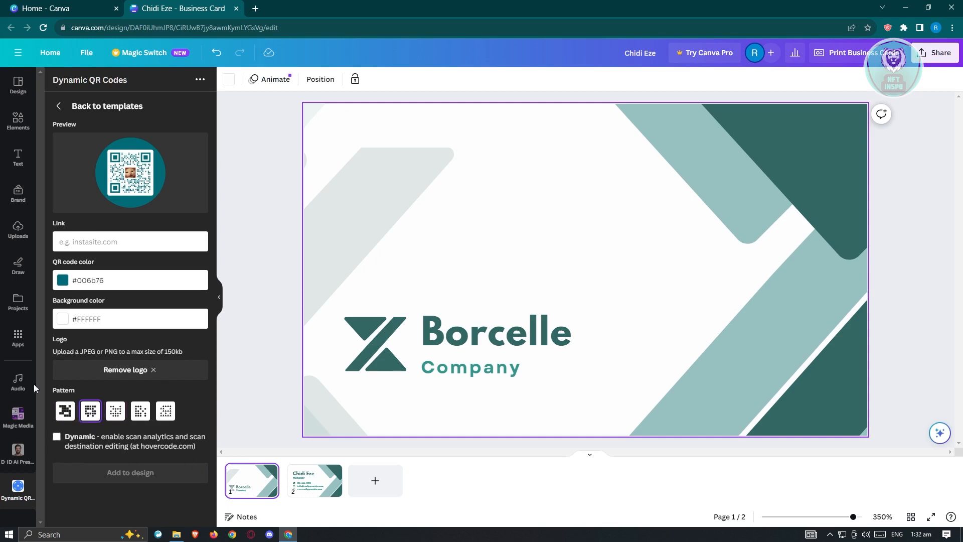
- Create a public view link for the business card design and paste it as the QR code's link
double_click(56, 224)
click(937, 60)
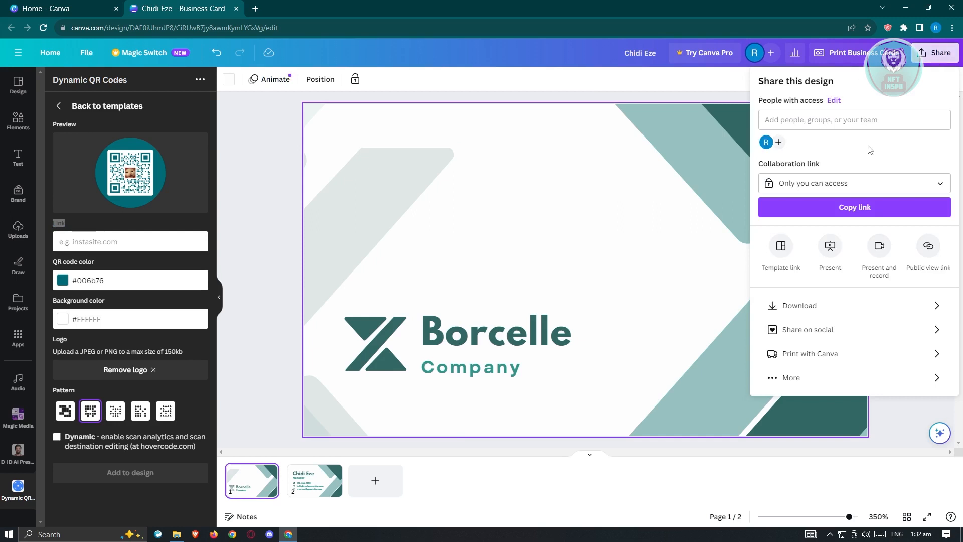
click(934, 254)
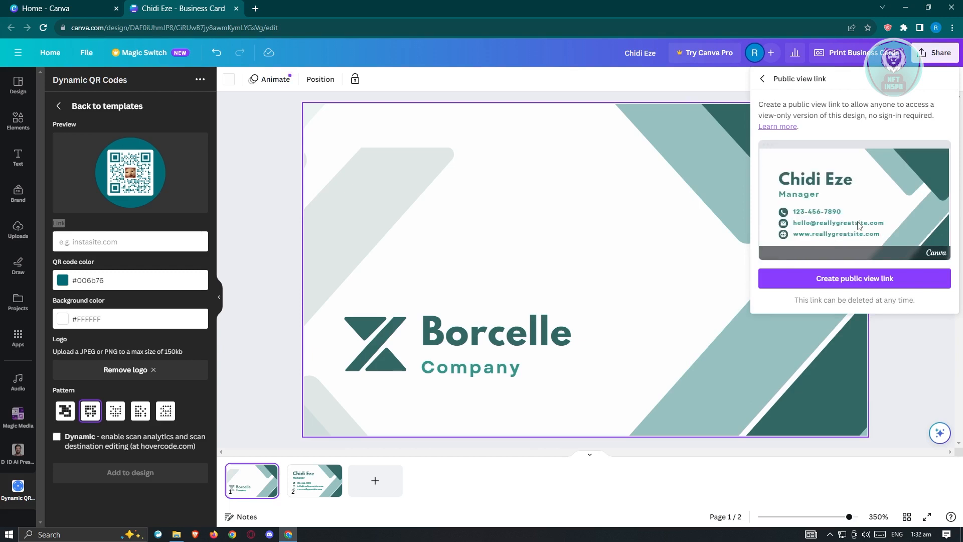
click(856, 285)
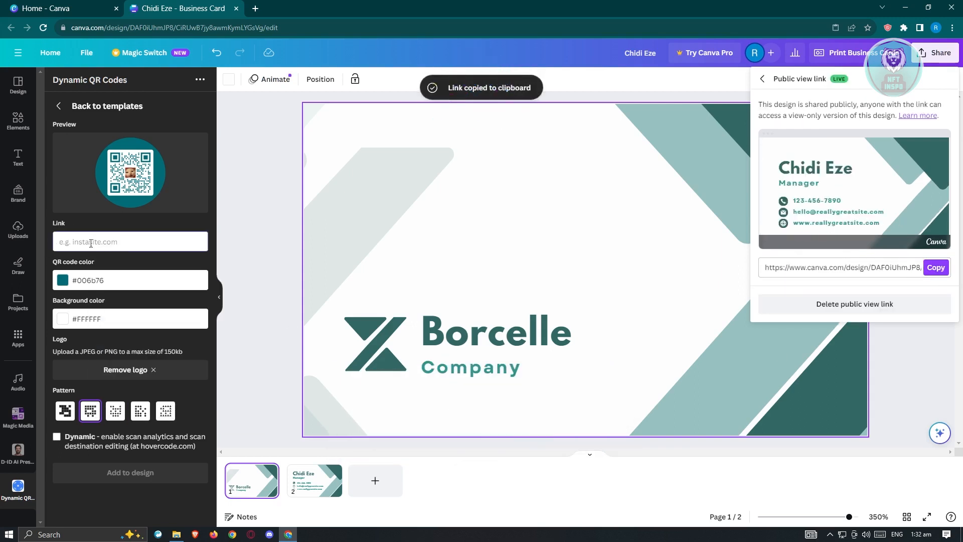
right_click(91, 243)
click(120, 327)
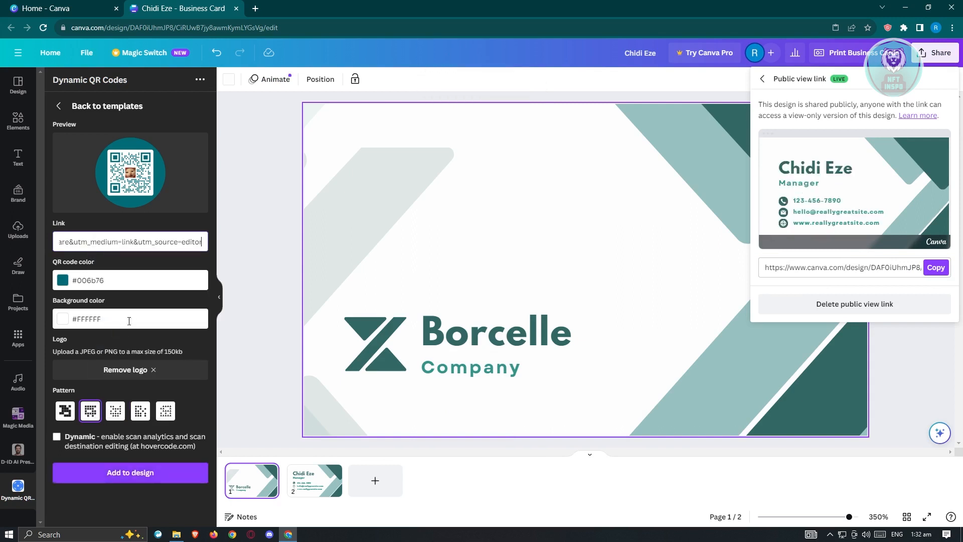
- Add the QR code to page 1 of the design and move it above the Borcelle Company logo
click(117, 479)
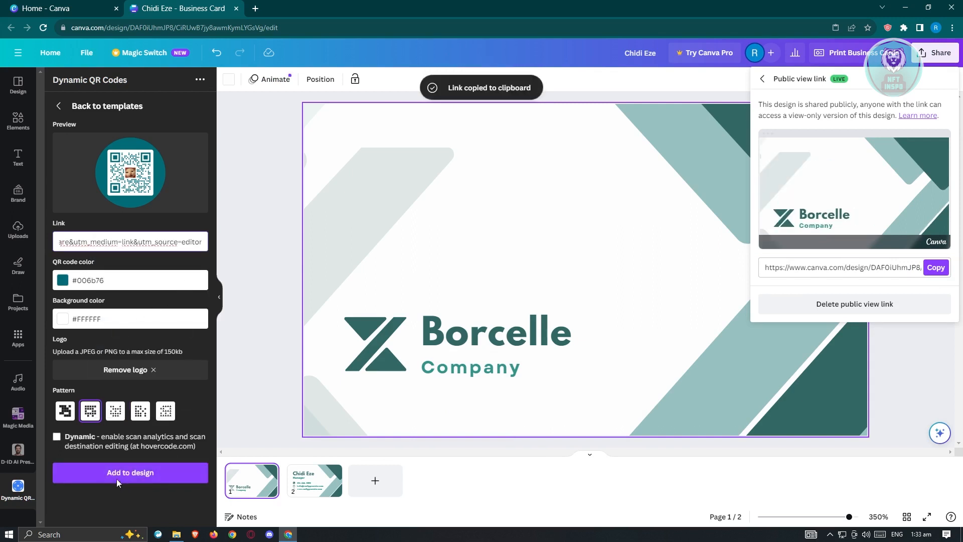
click(116, 479)
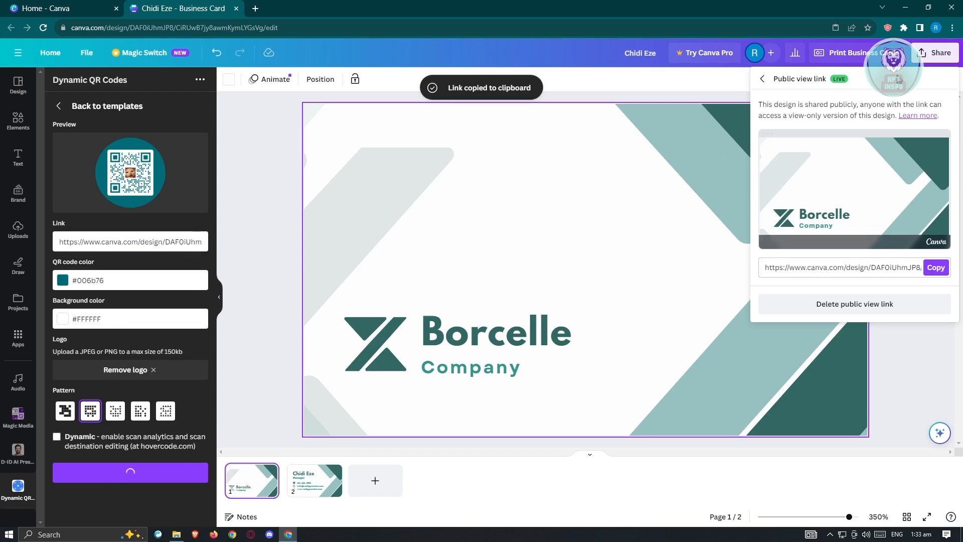
click(788, 149)
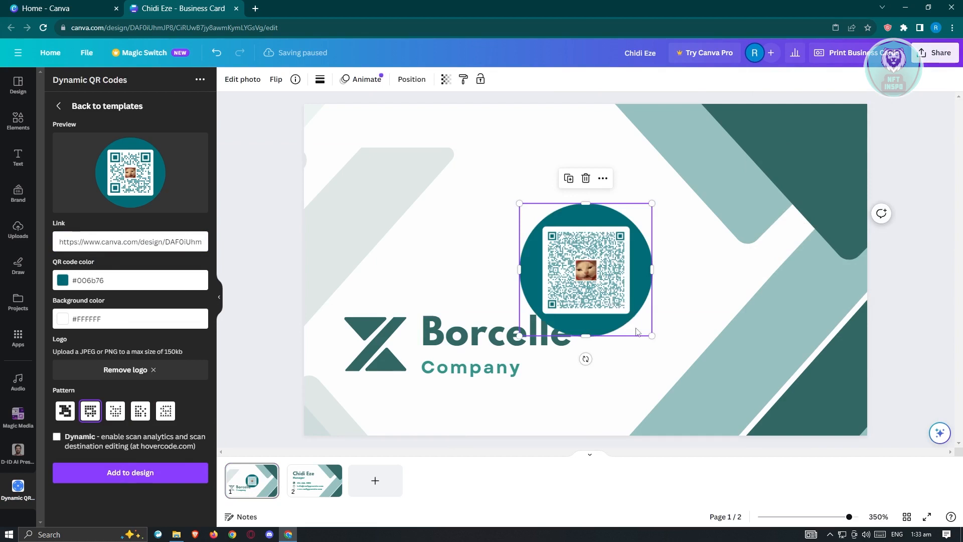
drag(633, 329, 491, 287)
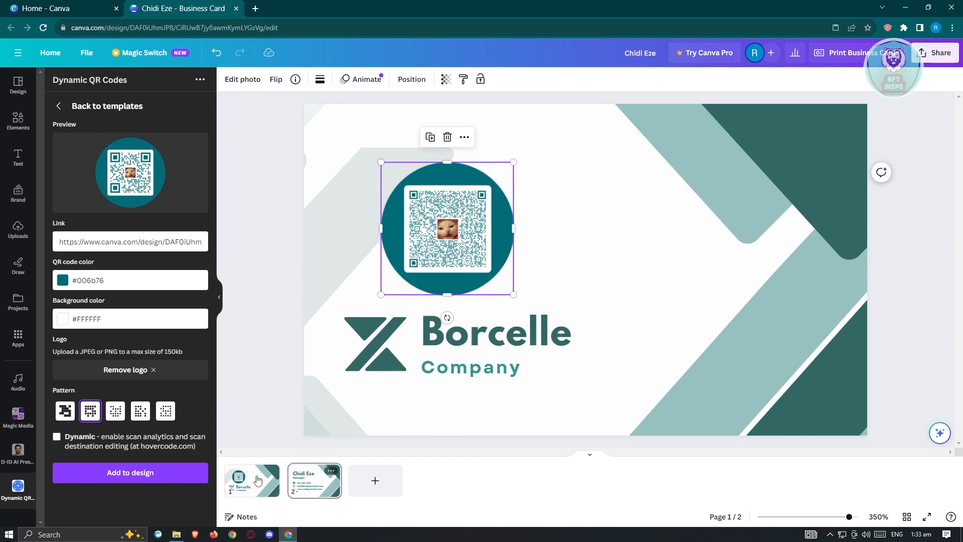
click(308, 481)
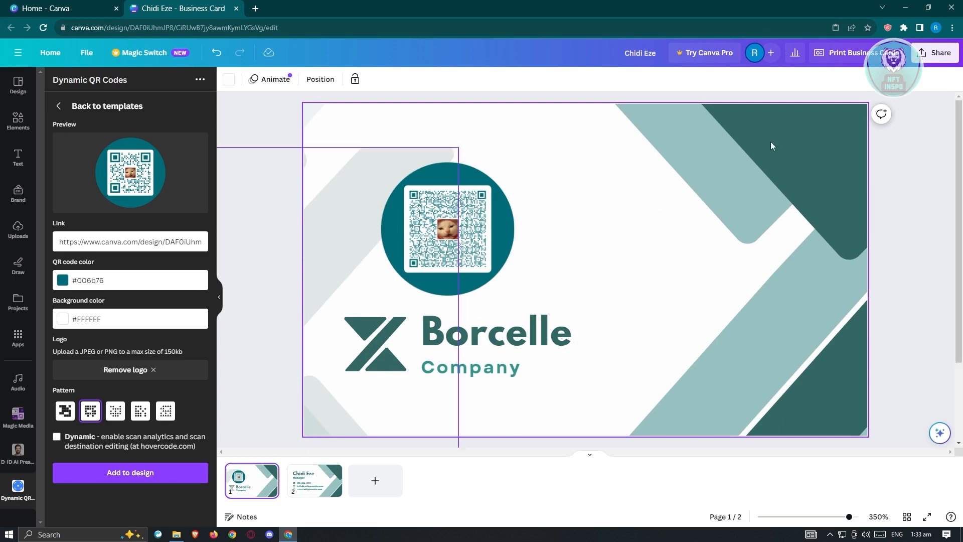
- Open the design's download settings and choose PNG as the file type
click(941, 56)
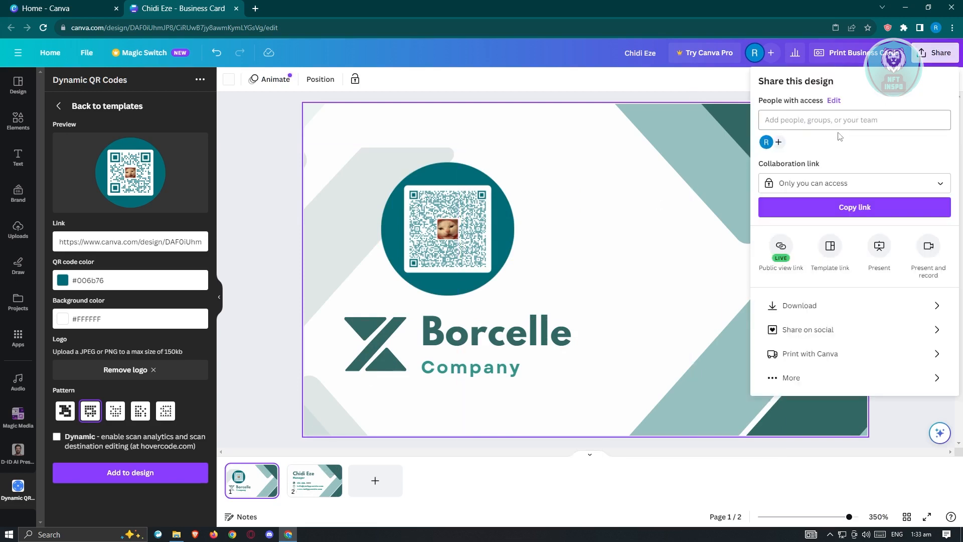
click(796, 311)
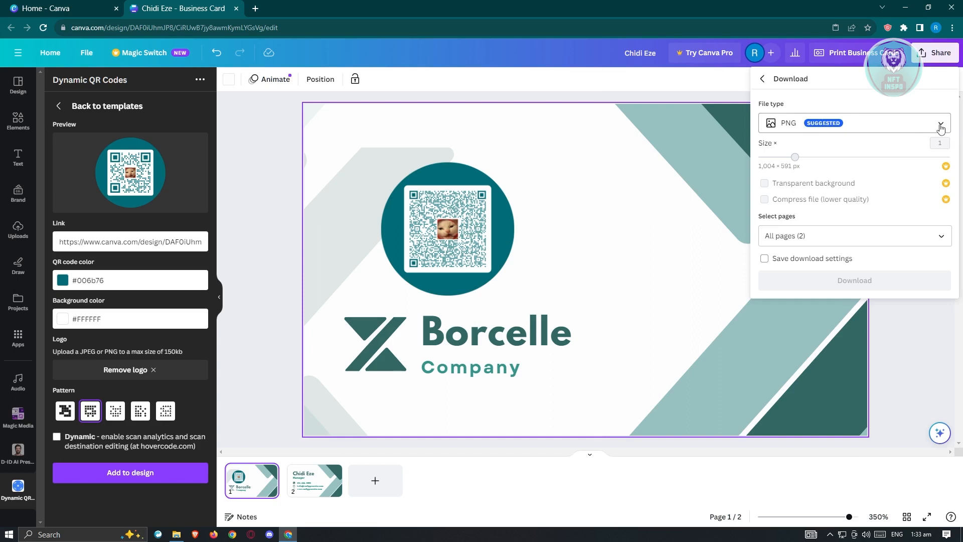
click(813, 128)
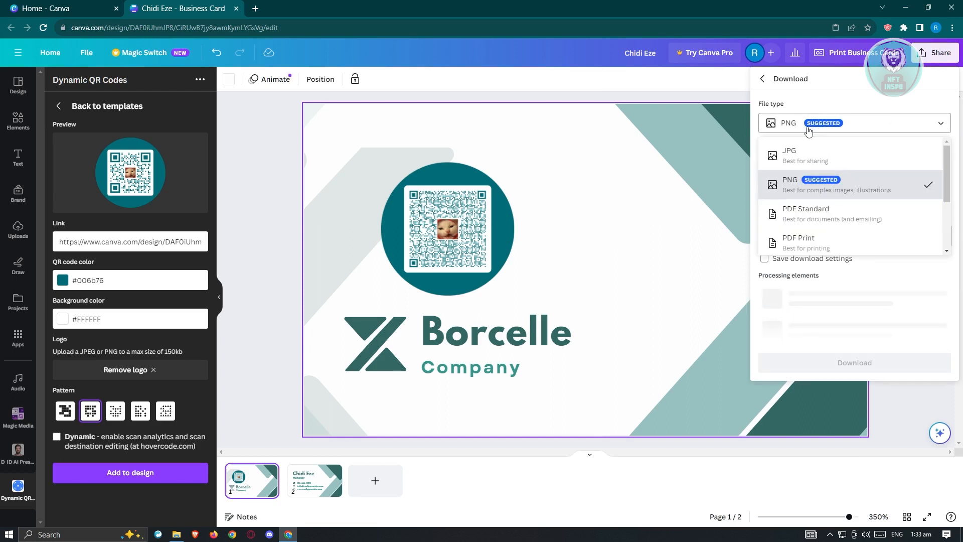
scroll(828, 224, down, 2)
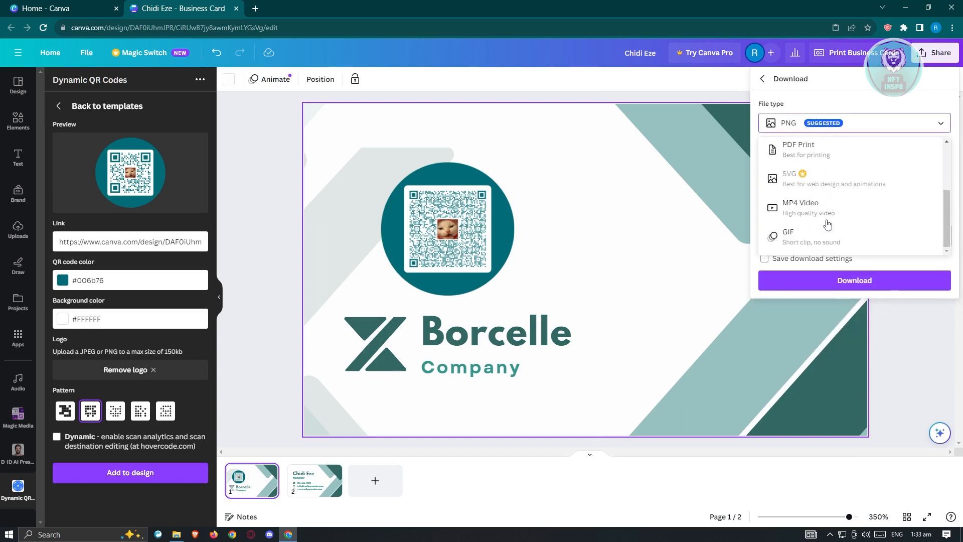
scroll(828, 224, up, 2)
click(803, 185)
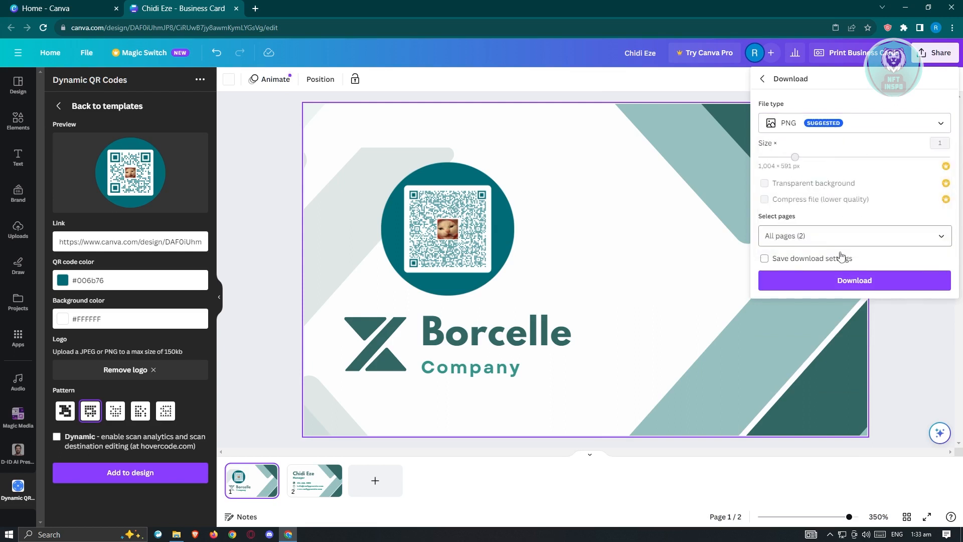